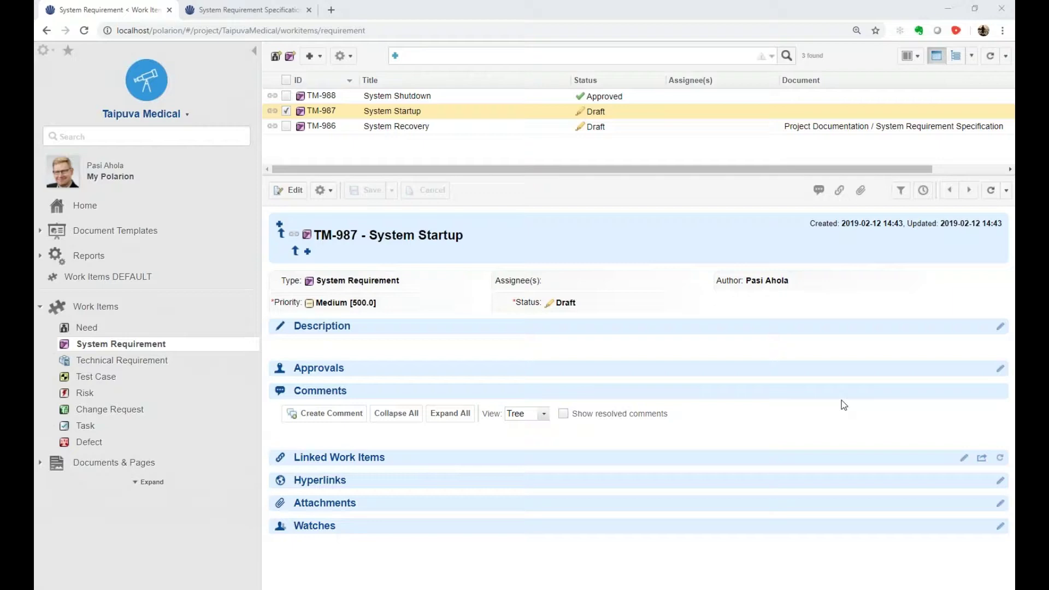
Inspect TM-987's assignee and its current System Requirement type without changing anything
{"action": "left_click", "coordinate": [642, 288]}
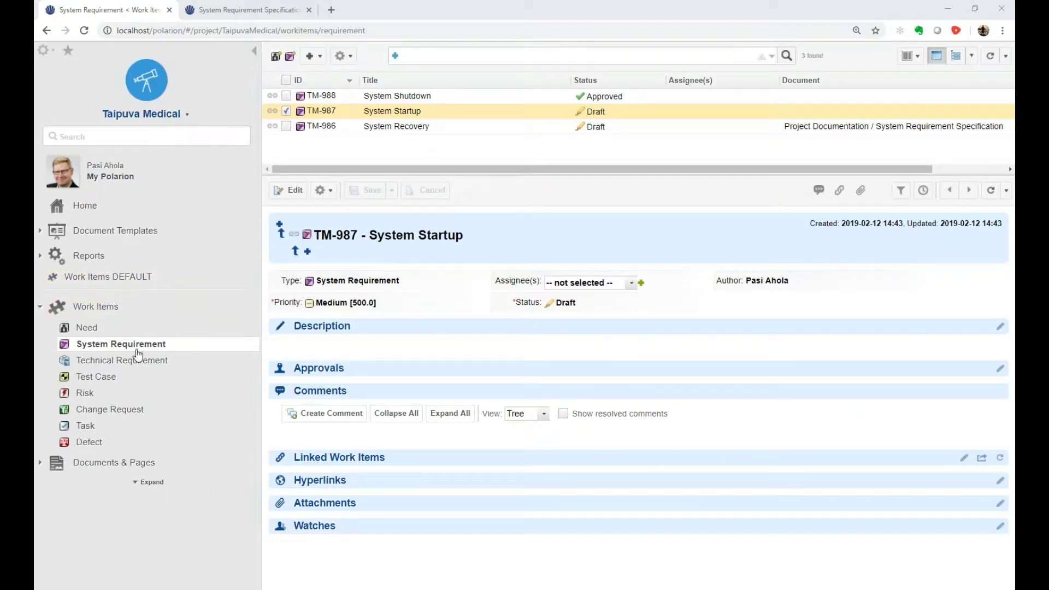
{"action": "left_click", "coordinate": [444, 245]}
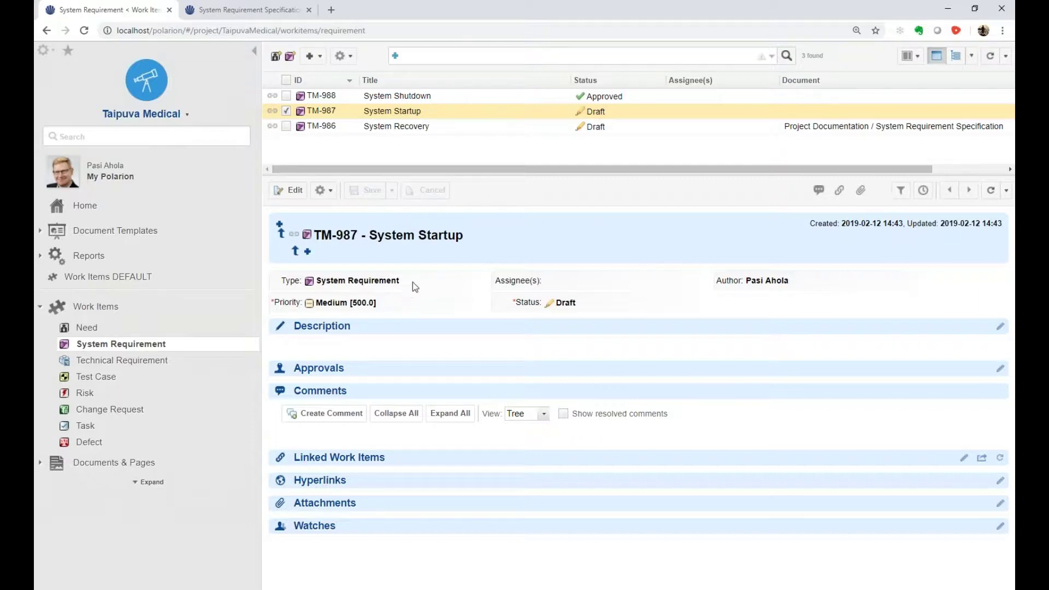
{"action": "left_click_drag", "start_coordinate": [371, 277], "coordinate": [312, 283]}
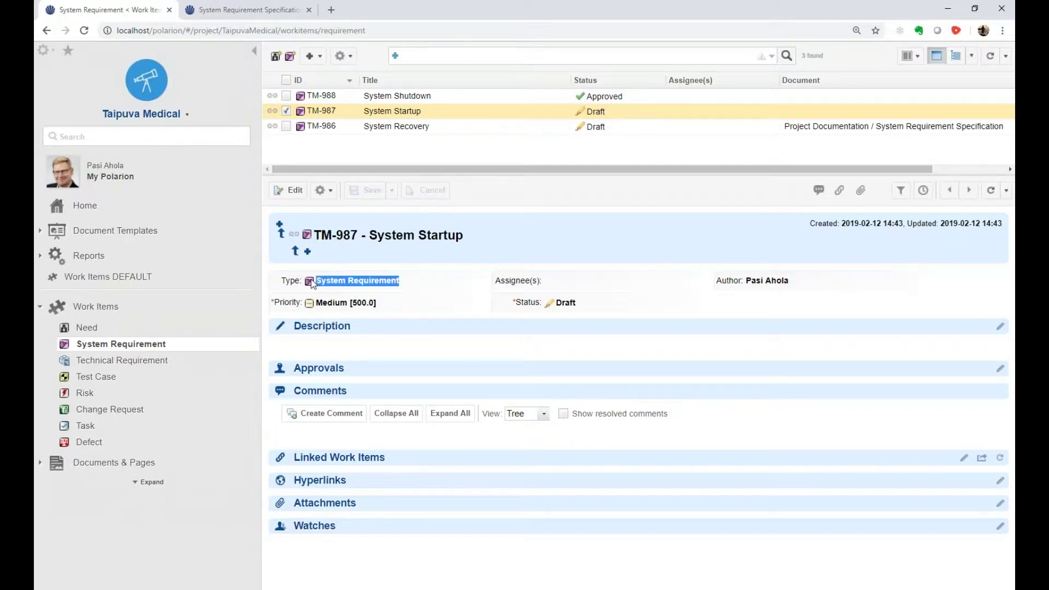
{"action": "left_click", "coordinate": [379, 280]}
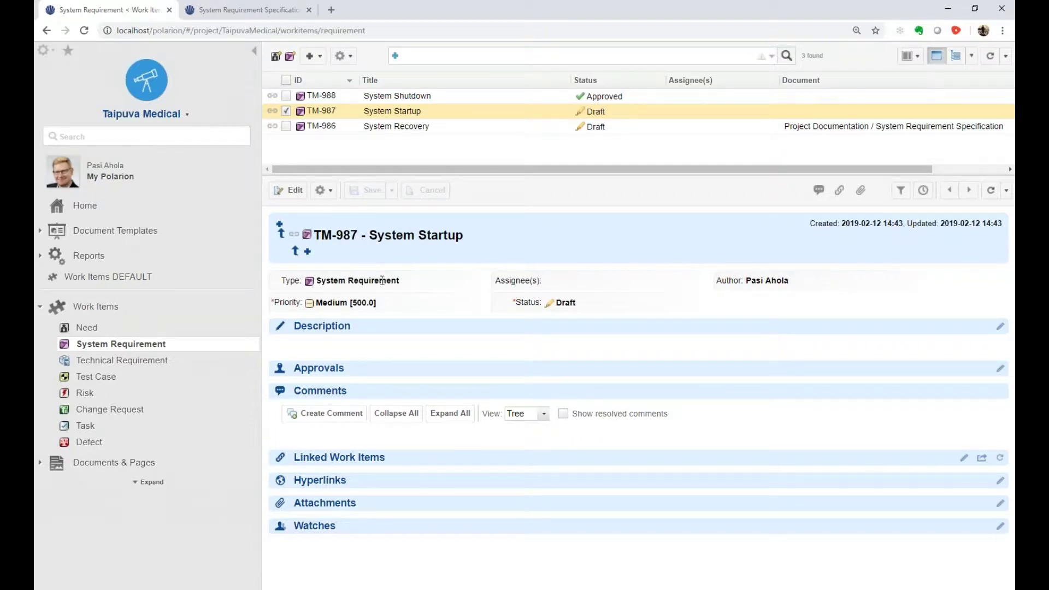
Change TM-987 System Startup's type to Technical Requirement, accept the warning, and save
{"action": "left_click", "coordinate": [332, 192]}
{"action": "mouse_move", "coordinate": [367, 276]}
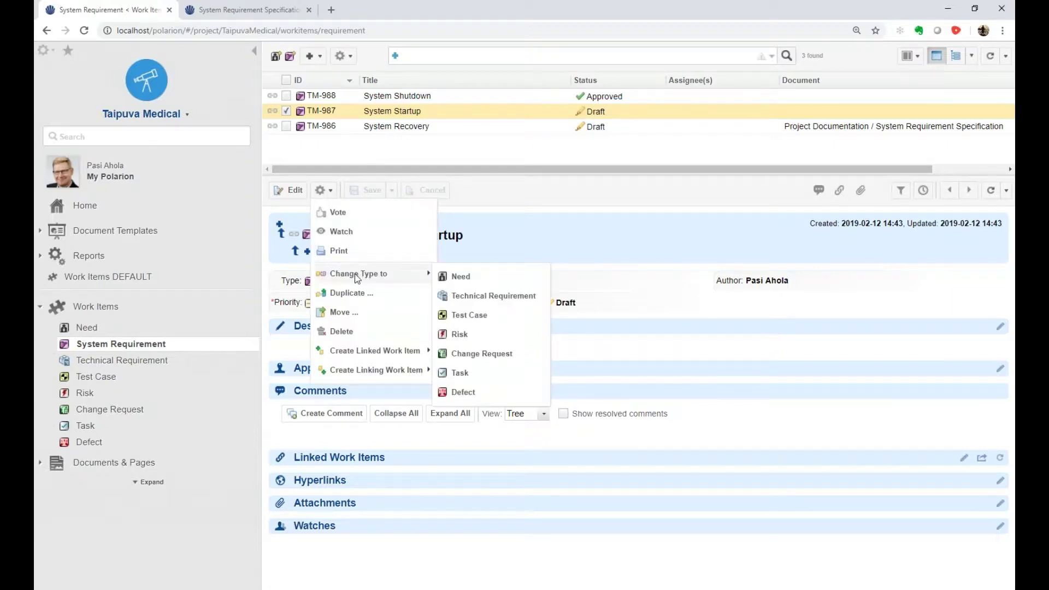
{"action": "left_click", "coordinate": [503, 297]}
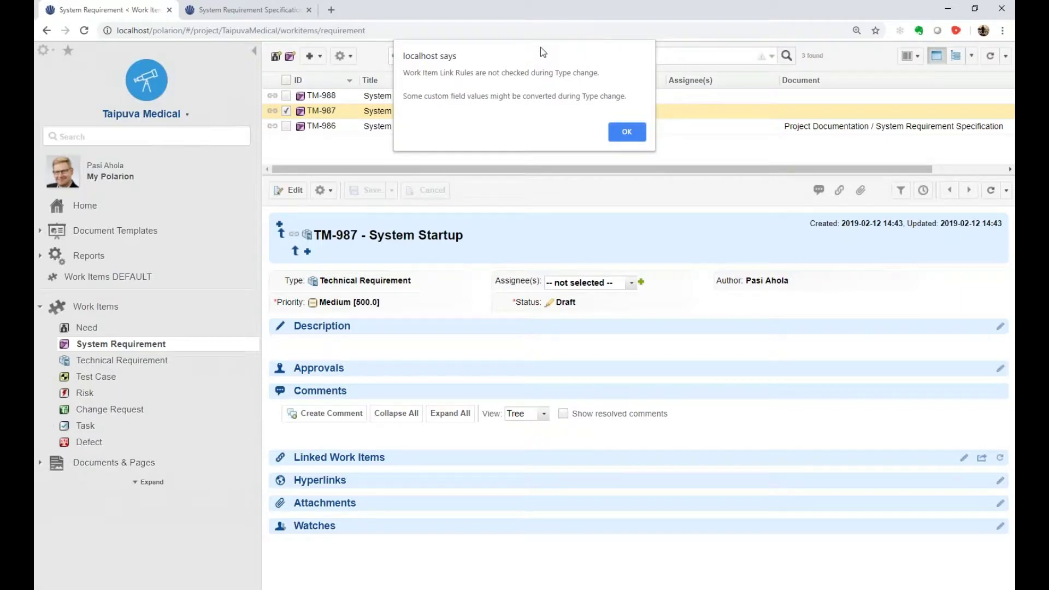
{"action": "left_click", "coordinate": [626, 133]}
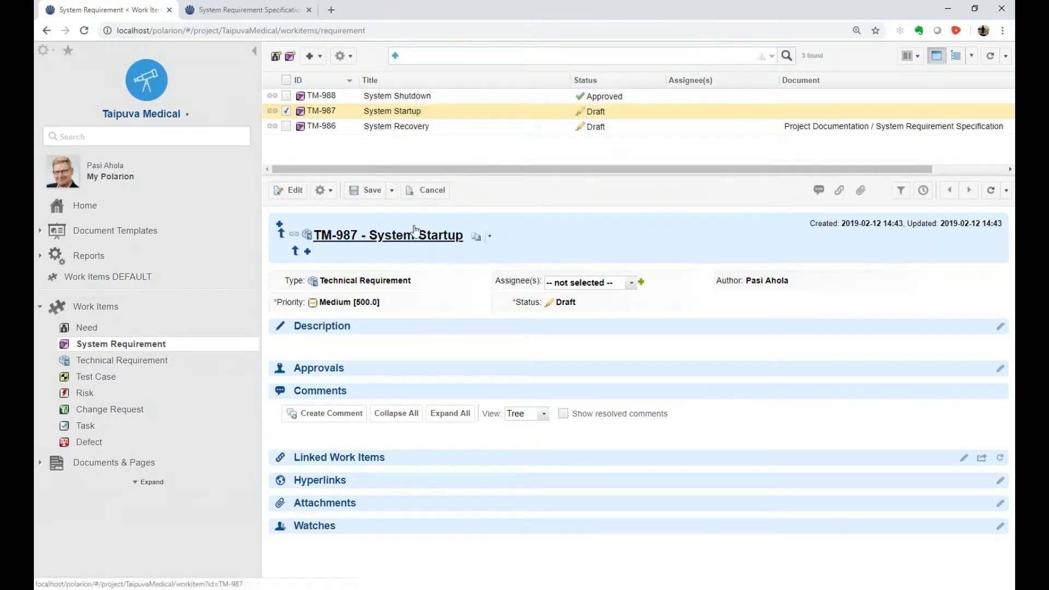
{"action": "left_click", "coordinate": [372, 190]}
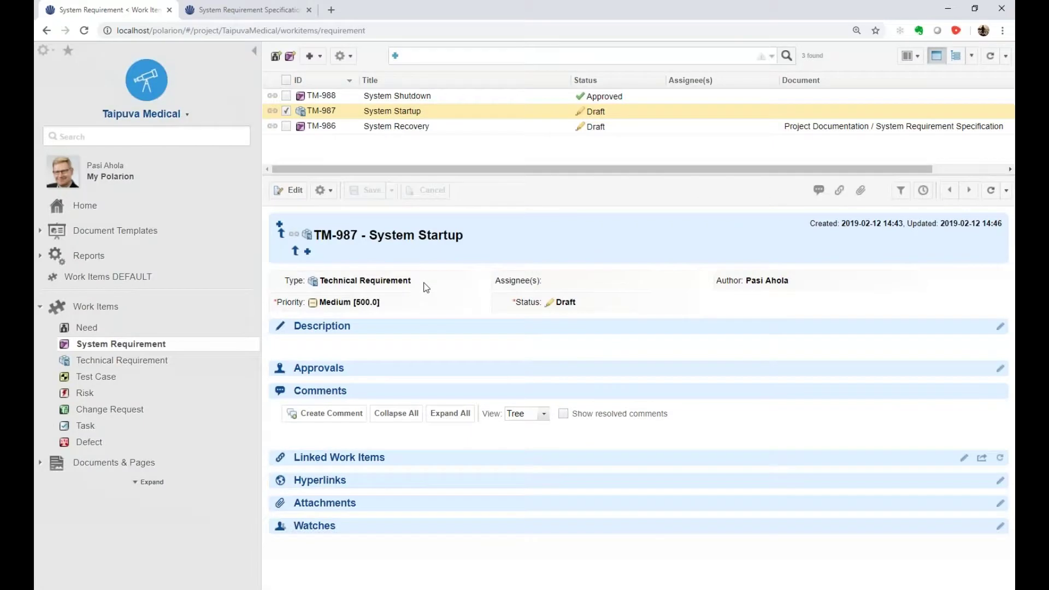
{"action": "left_click_drag", "start_coordinate": [423, 285], "coordinate": [344, 280]}
{"action": "left_click", "coordinate": [367, 272]}
{"action": "mouse_move", "coordinate": [517, 228]}
Open TM-988 System Shutdown and review its status and actions without changes
{"action": "left_click", "coordinate": [401, 97]}
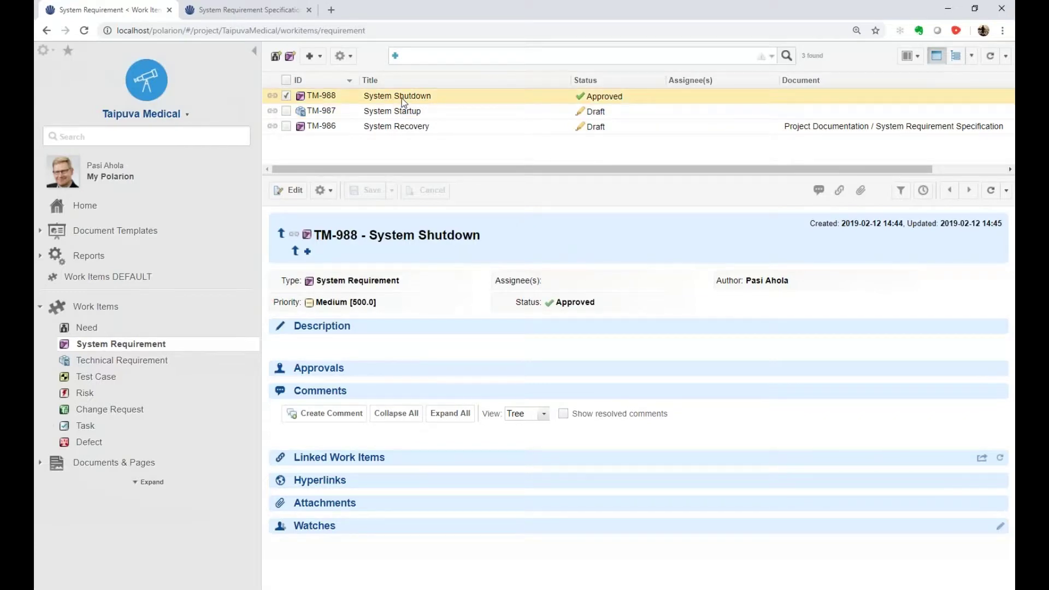
{"action": "left_click", "coordinate": [546, 301]}
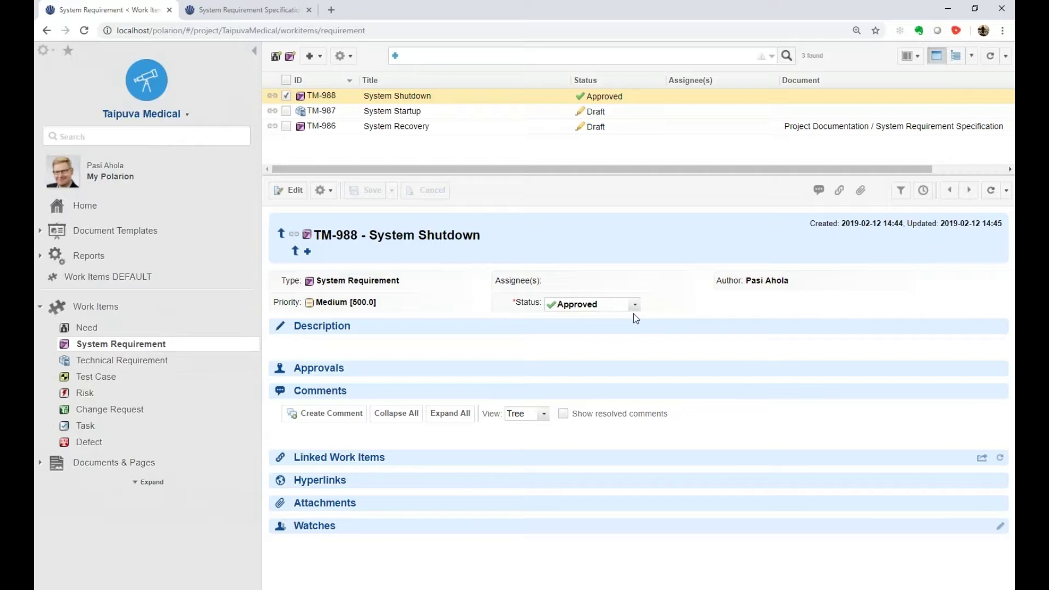
{"action": "left_click", "coordinate": [653, 280]}
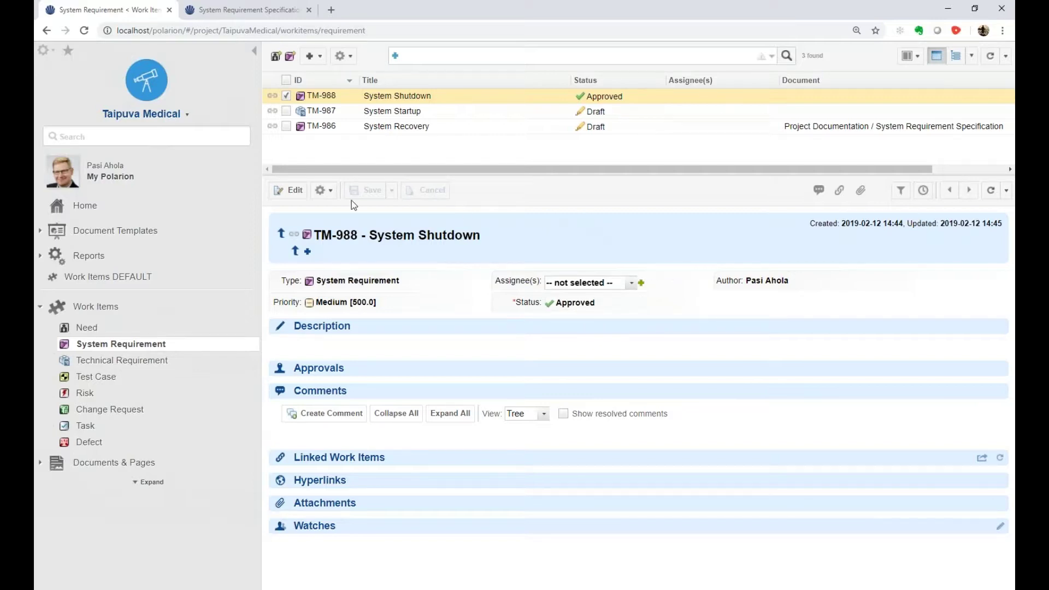
{"action": "left_click", "coordinate": [325, 191]}
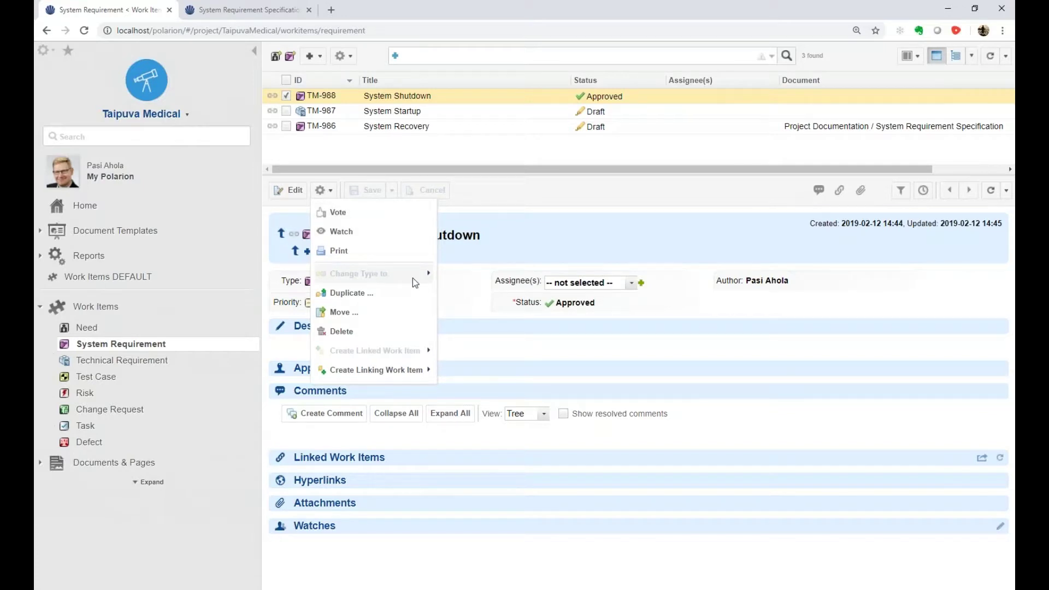
{"action": "left_click", "coordinate": [585, 218]}
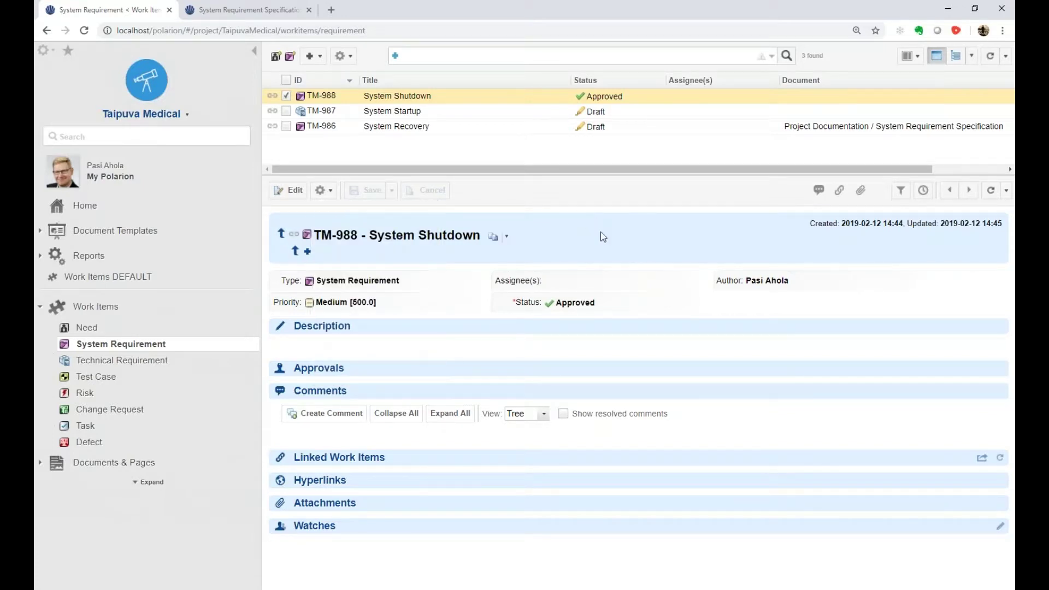
Send TM-988 back to Draft with the Rework status action and save
{"action": "left_click", "coordinate": [614, 309]}
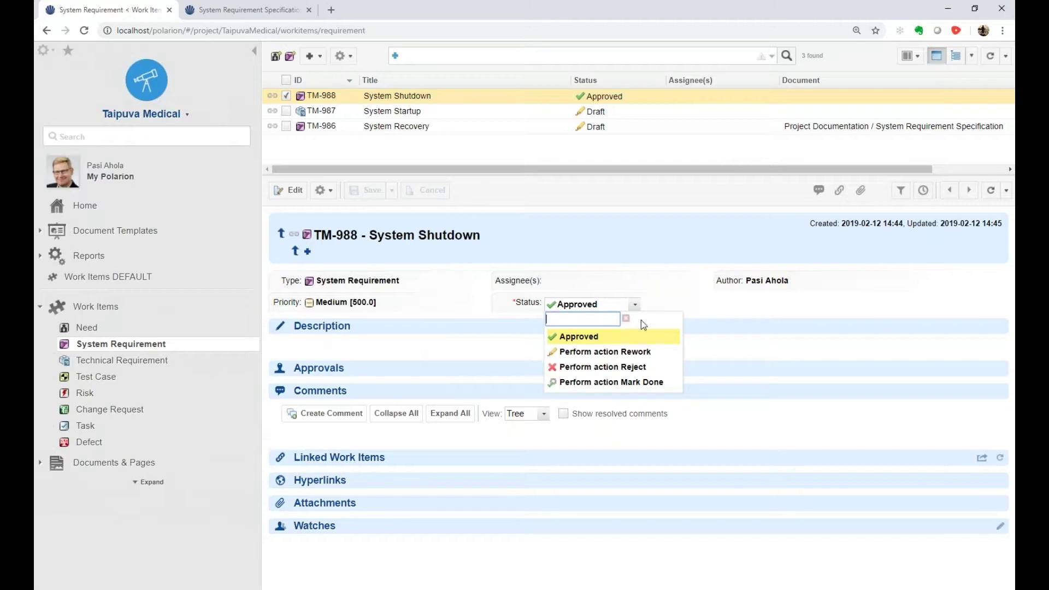
{"action": "left_click", "coordinate": [651, 350]}
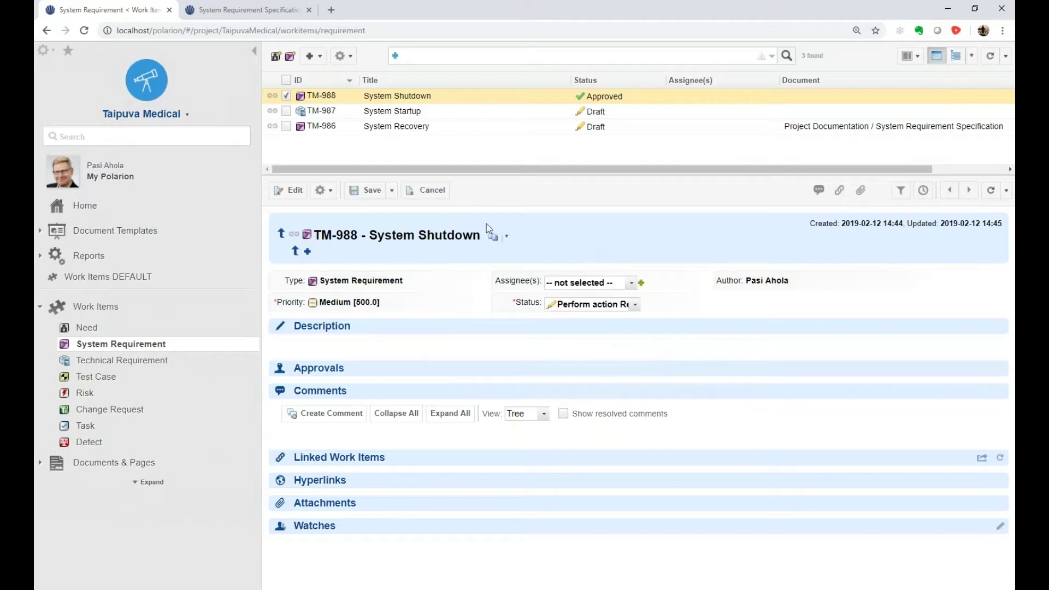
{"action": "left_click", "coordinate": [371, 191]}
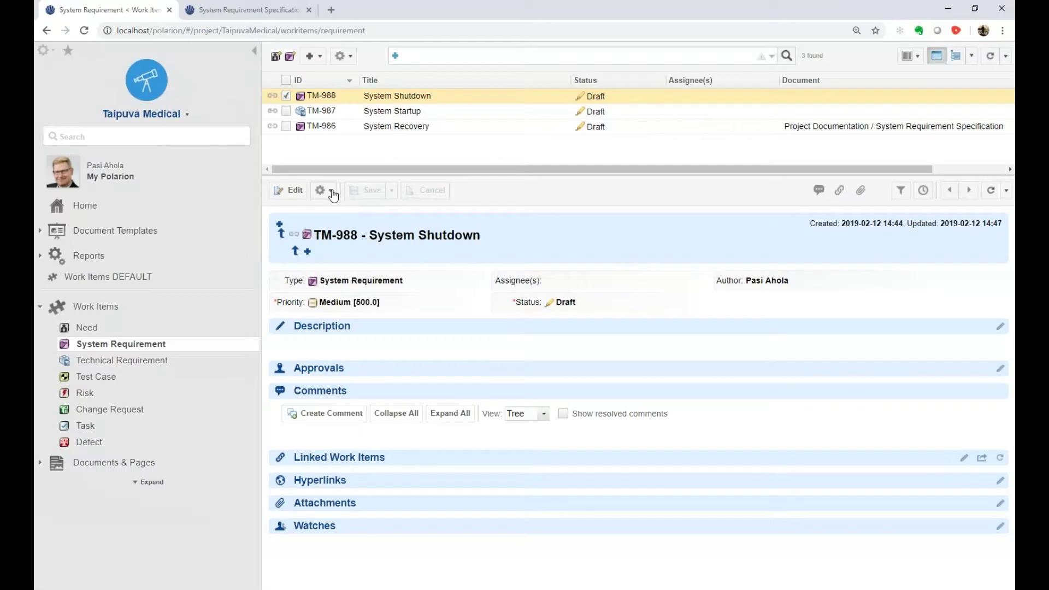
Review TM-988's type options without changing them, then open TM-986 System Recovery
{"action": "left_click", "coordinate": [329, 194]}
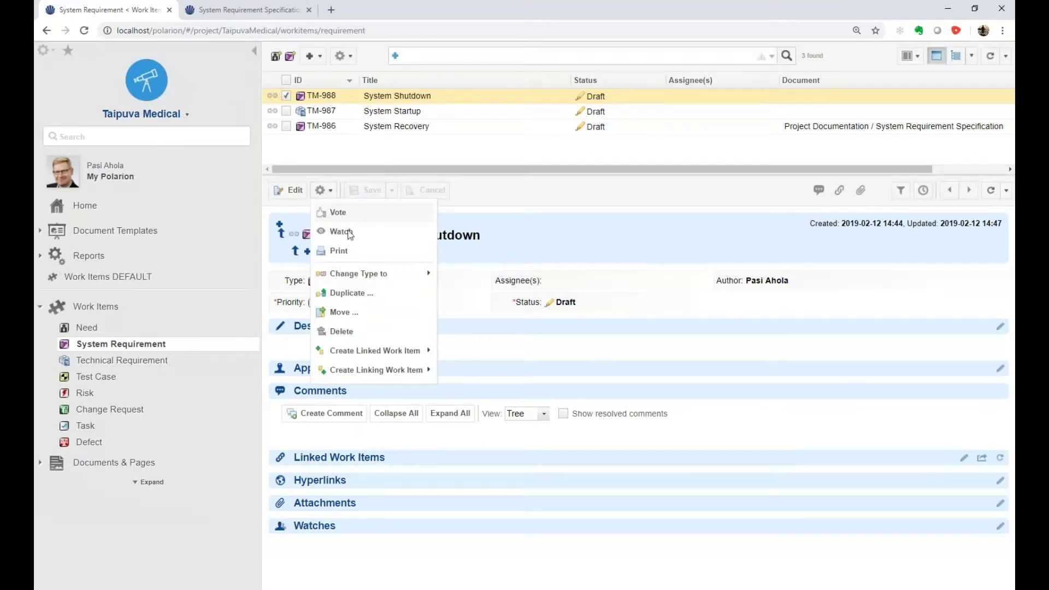
{"action": "mouse_move", "coordinate": [366, 274]}
{"action": "left_click", "coordinate": [553, 239]}
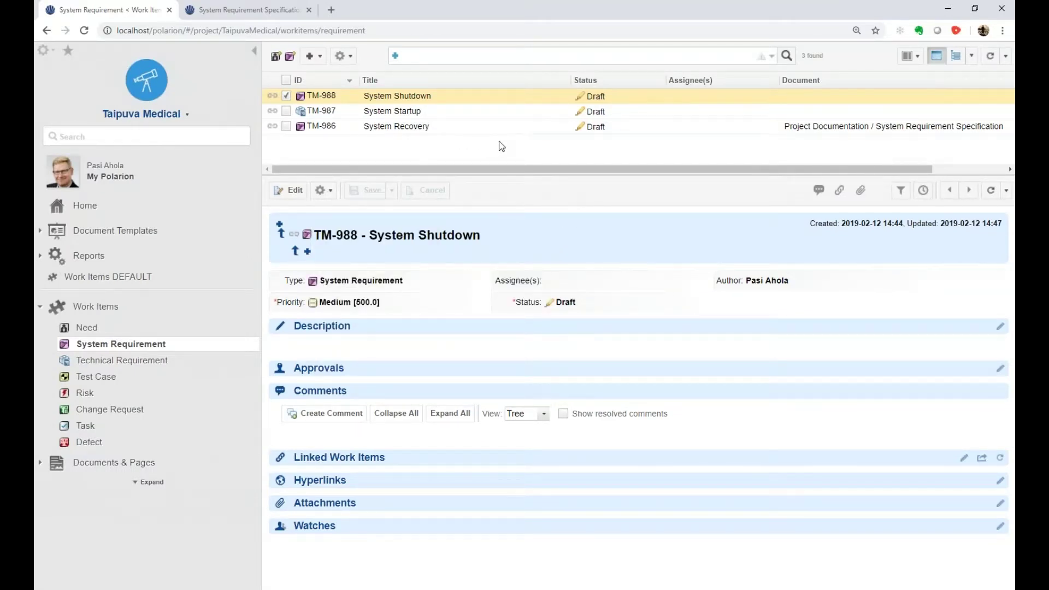
{"action": "left_click", "coordinate": [469, 132]}
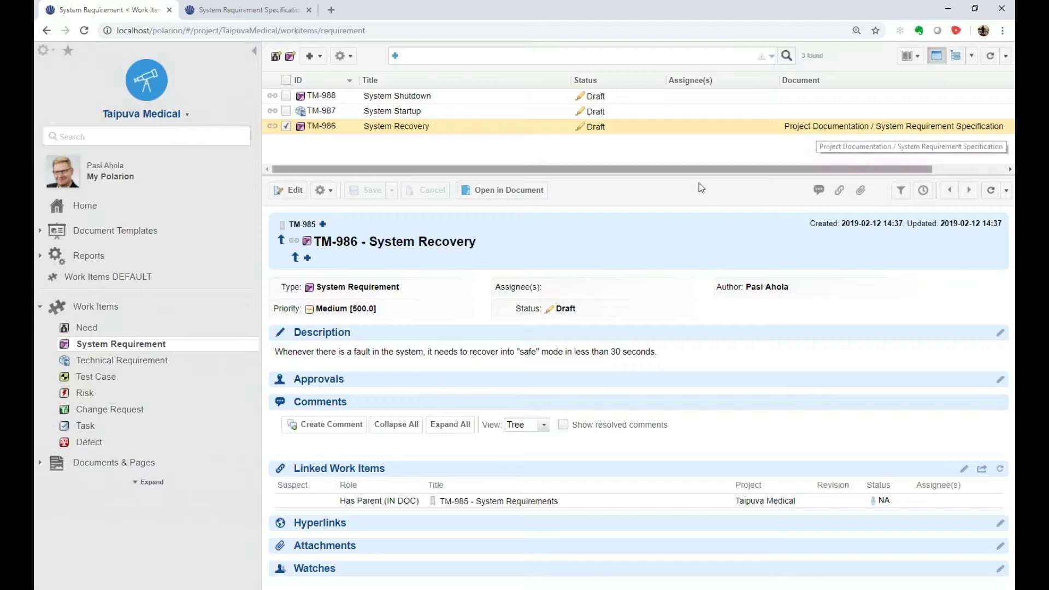
{"action": "left_click", "coordinate": [326, 192]}
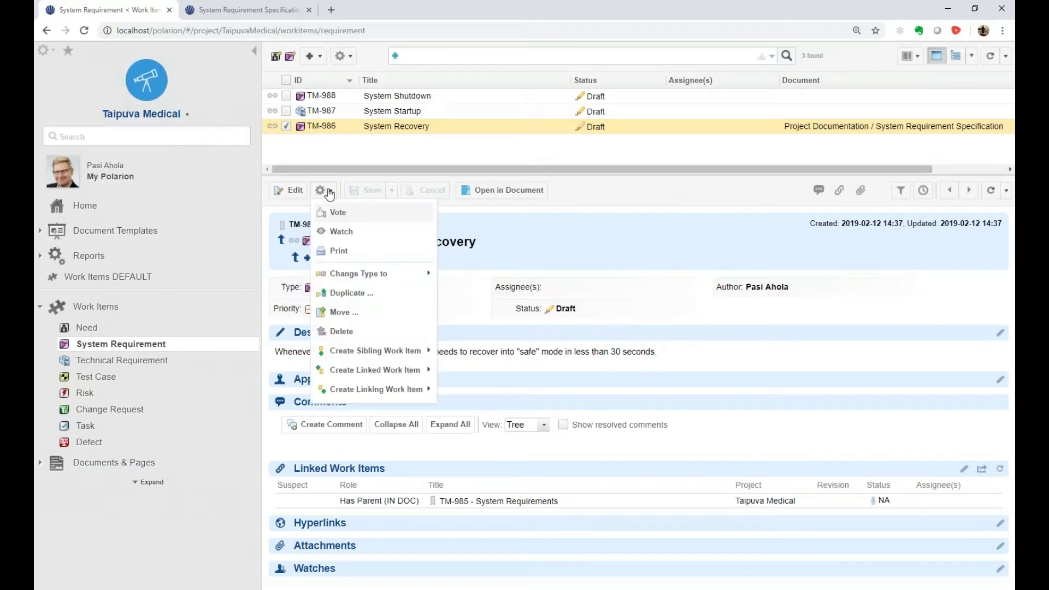
{"action": "mouse_move", "coordinate": [362, 274]}
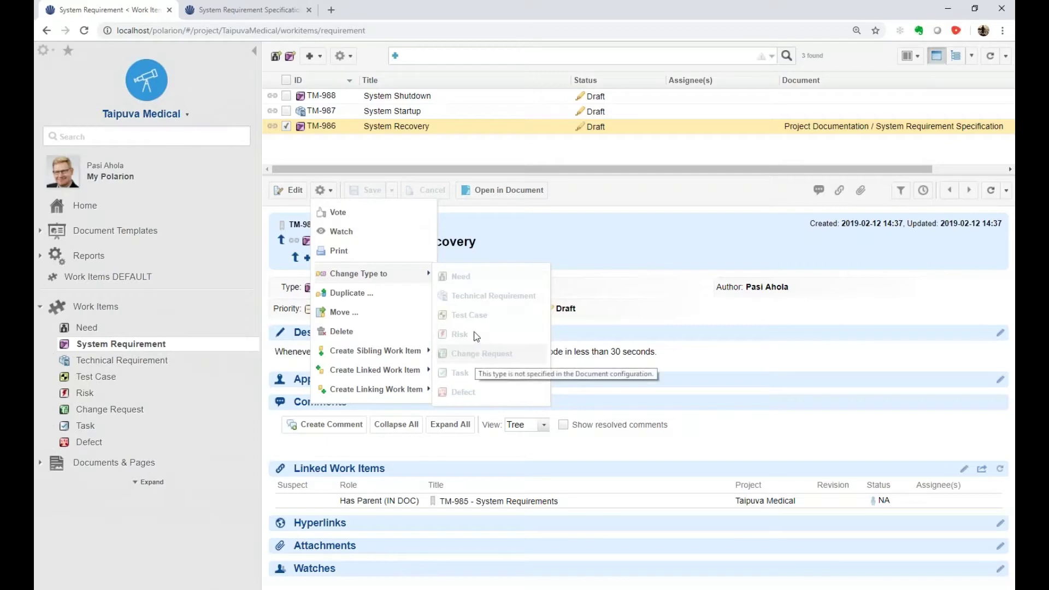
{"action": "left_click", "coordinate": [563, 227]}
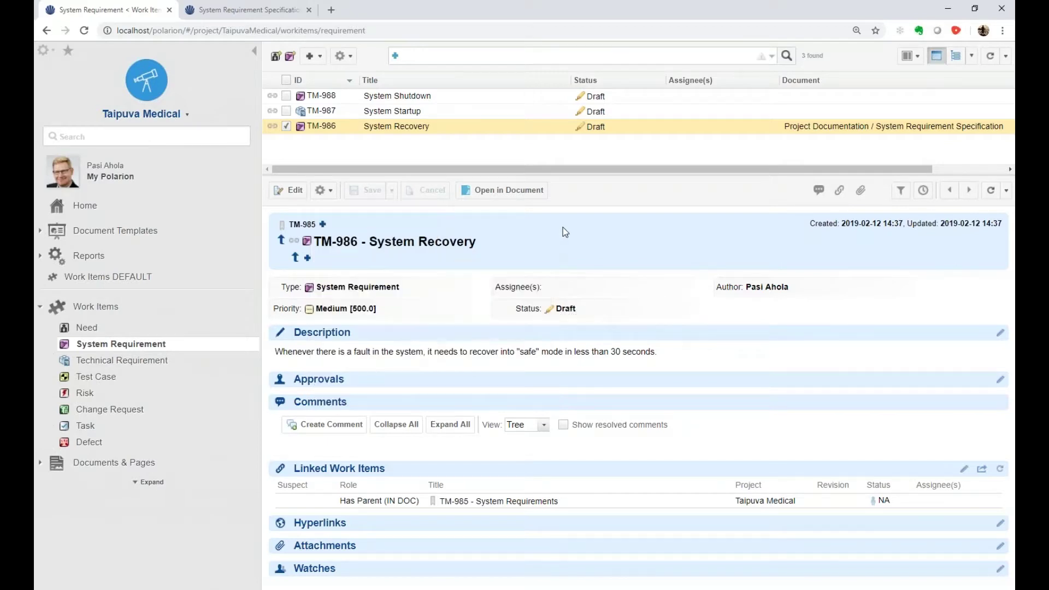
{"action": "left_click", "coordinate": [239, 9]}
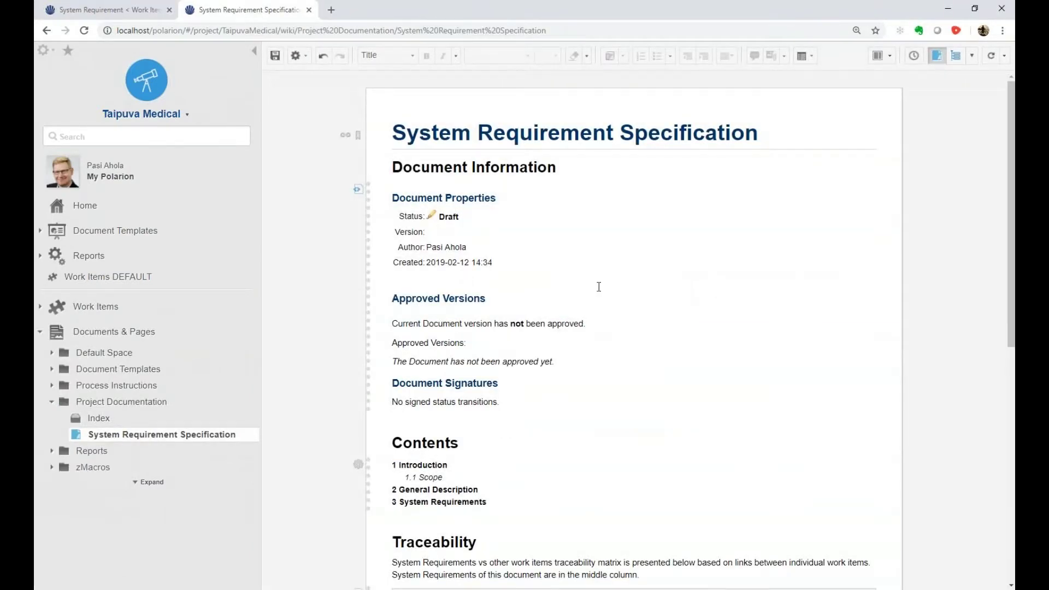
Scroll to section 3 and start editing below TM-986 System Recovery in the specification
{"action": "scroll", "coordinate": [601, 273], "scroll_direction": "down", "scroll_amount": 8}
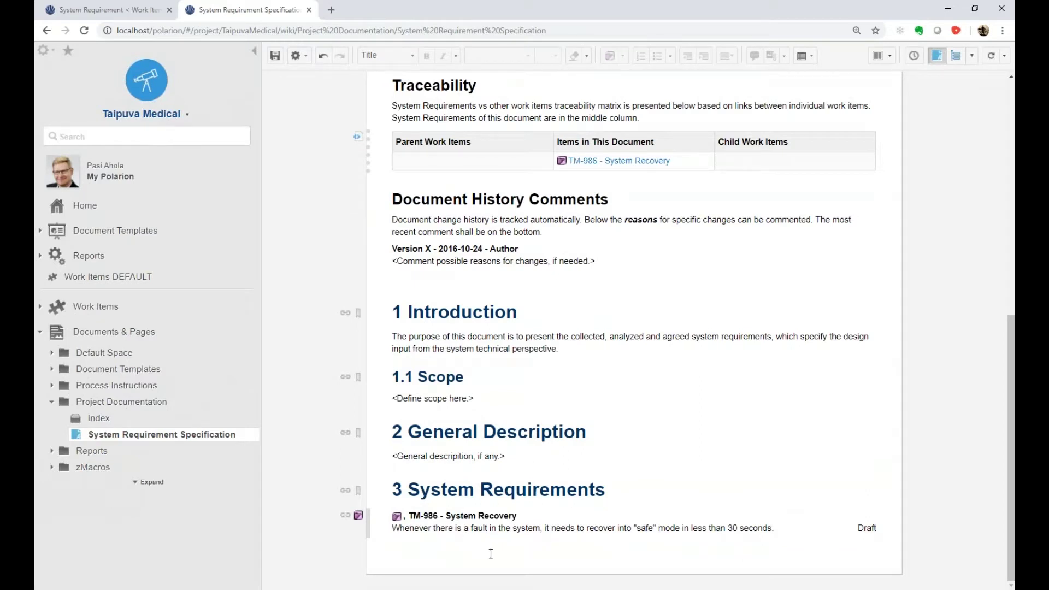
{"action": "left_click", "coordinate": [465, 554]}
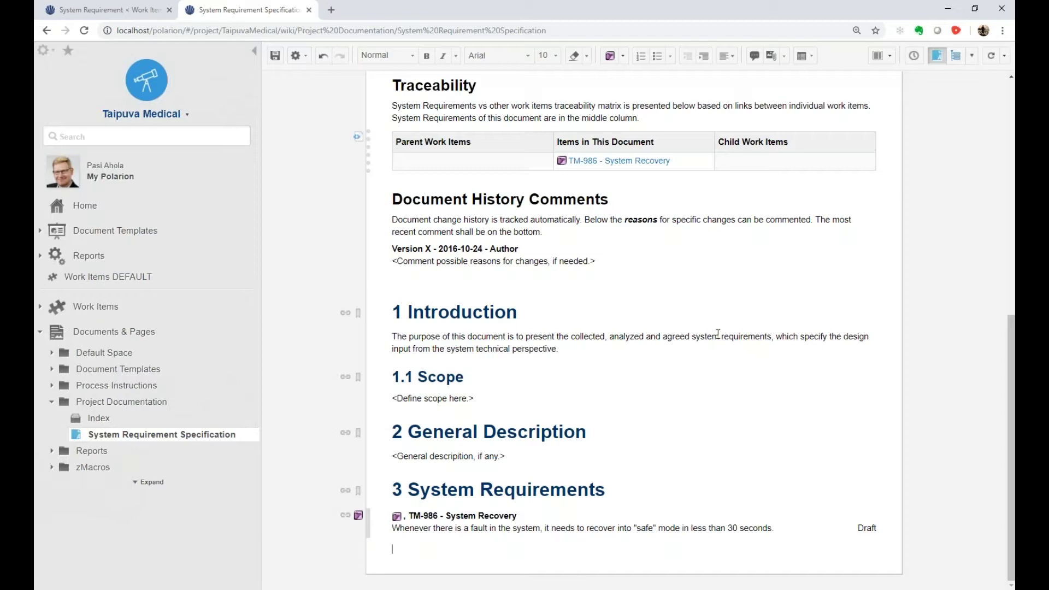
{"action": "left_click", "coordinate": [623, 55]}
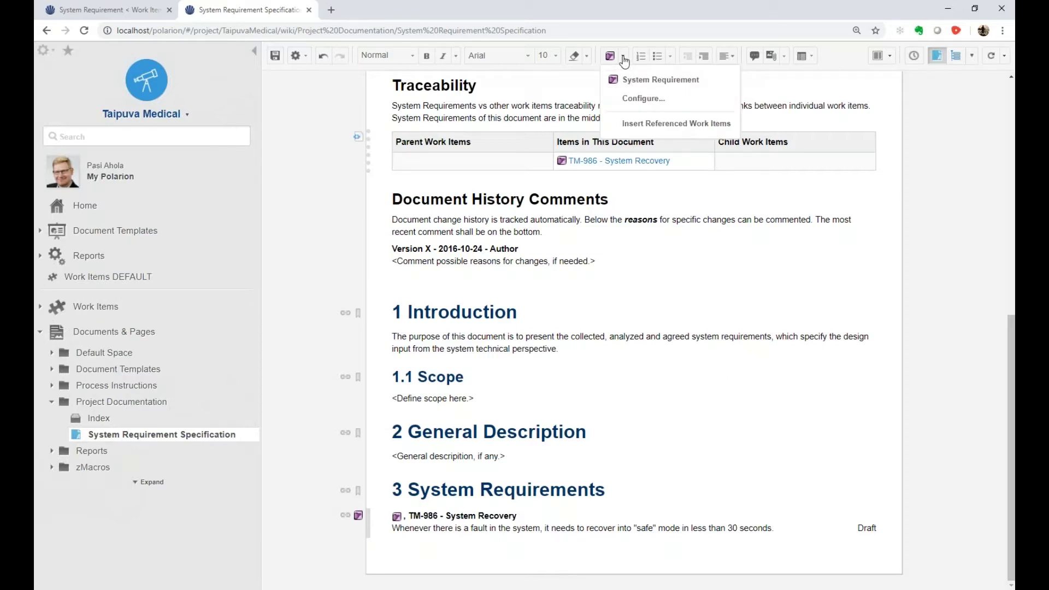
Add a Need presentation row showing Title and Description, confirm it, and save the document
{"action": "left_click", "coordinate": [640, 102]}
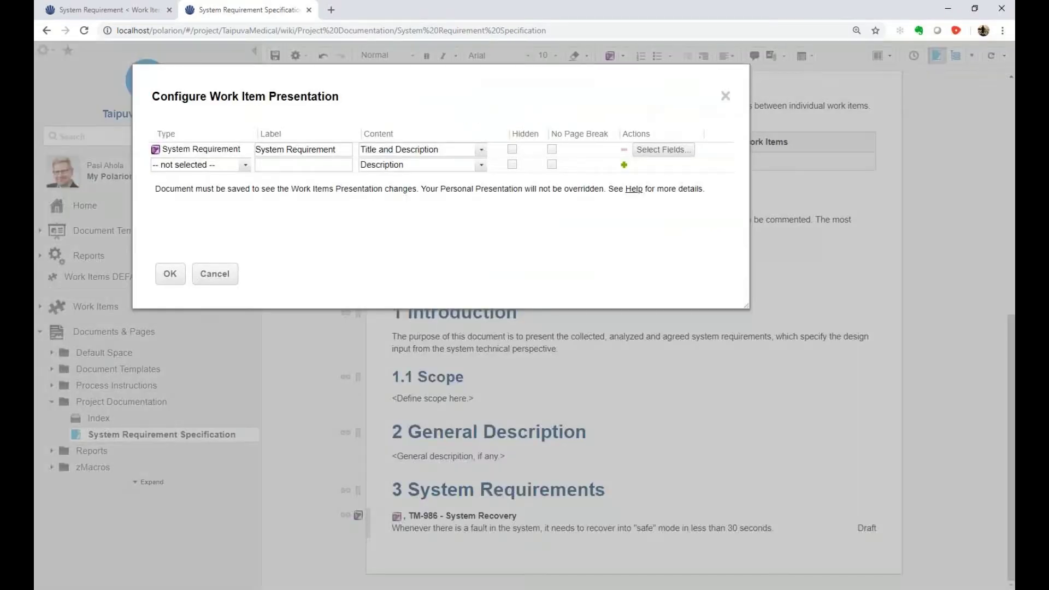
{"action": "left_click", "coordinate": [245, 164]}
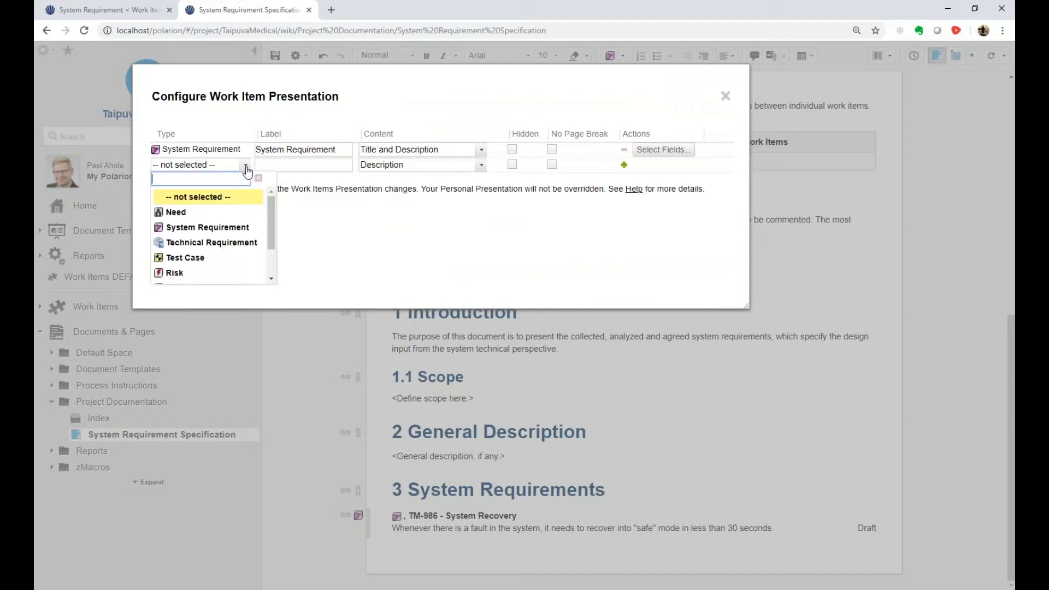
{"action": "left_click", "coordinate": [199, 213]}
{"action": "left_click", "coordinate": [482, 165]}
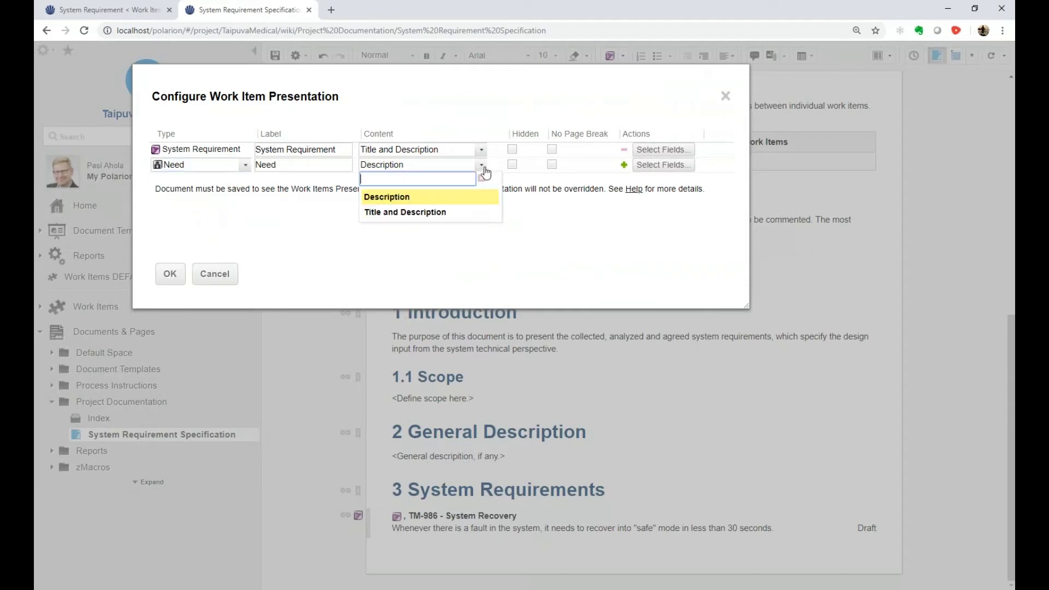
{"action": "left_click", "coordinate": [465, 210]}
{"action": "left_click", "coordinate": [169, 275]}
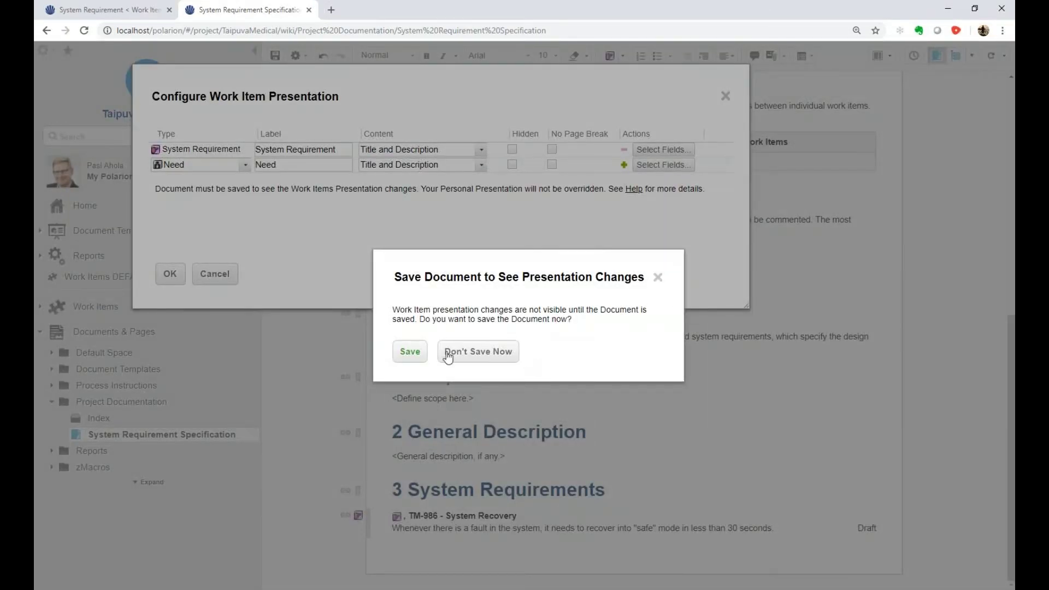
{"action": "left_click", "coordinate": [412, 353]}
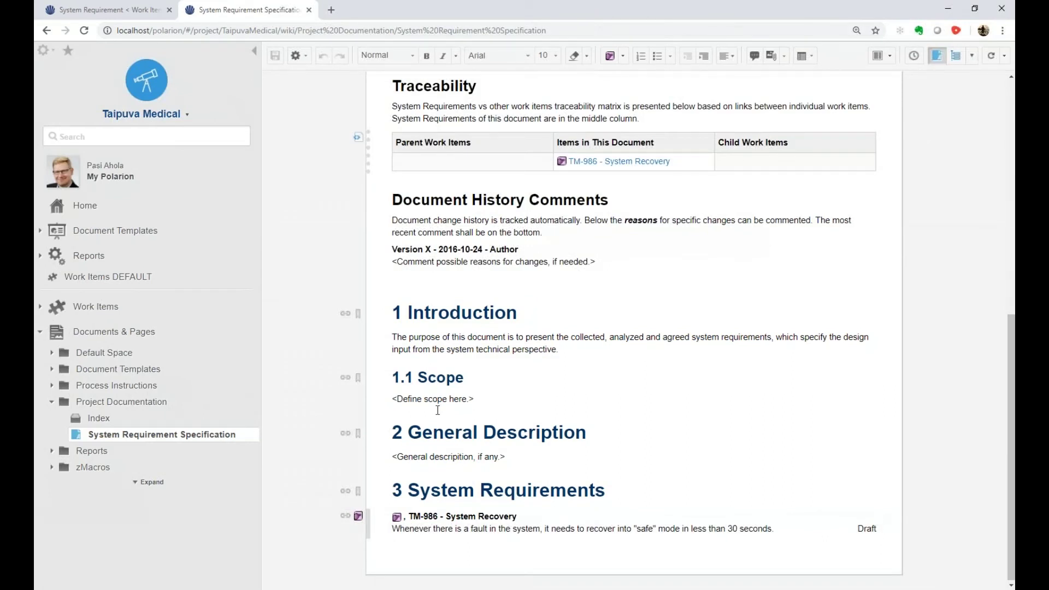
Reload TM-986, change its type to Need, save, and open it in its specification document
{"action": "left_click", "coordinate": [119, 15]}
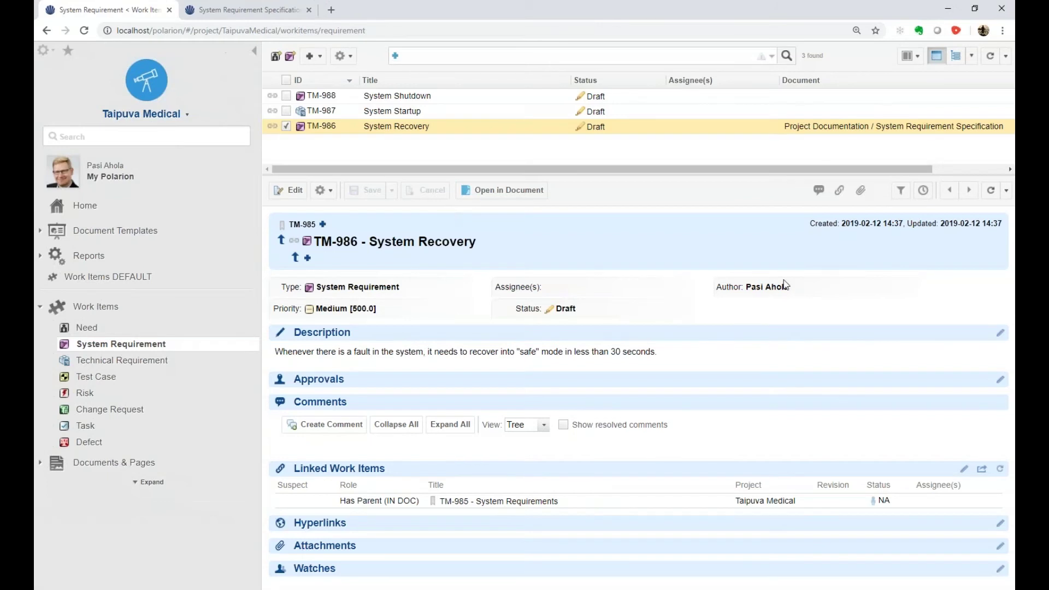
{"action": "left_click", "coordinate": [992, 192]}
{"action": "left_click", "coordinate": [324, 194]}
{"action": "mouse_move", "coordinate": [362, 280]}
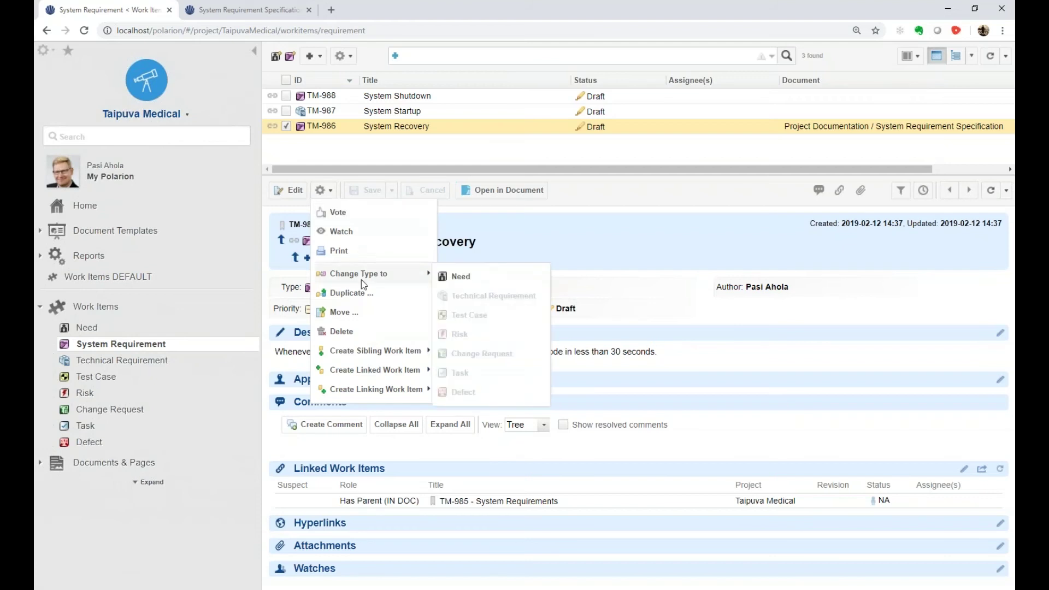
{"action": "left_click", "coordinate": [471, 276]}
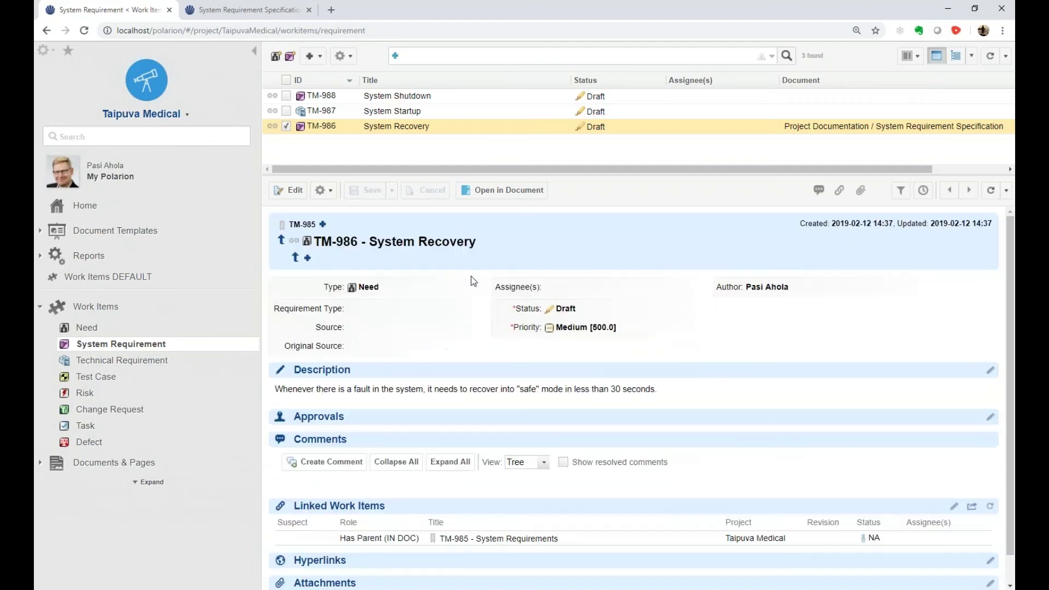
{"action": "left_click", "coordinate": [626, 132]}
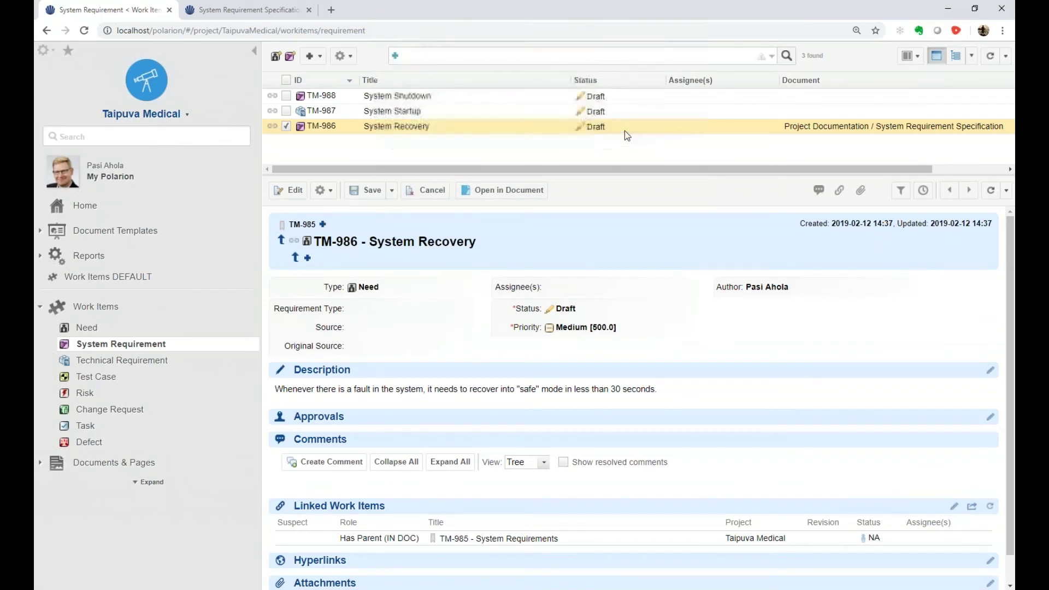
{"action": "left_click", "coordinate": [371, 190]}
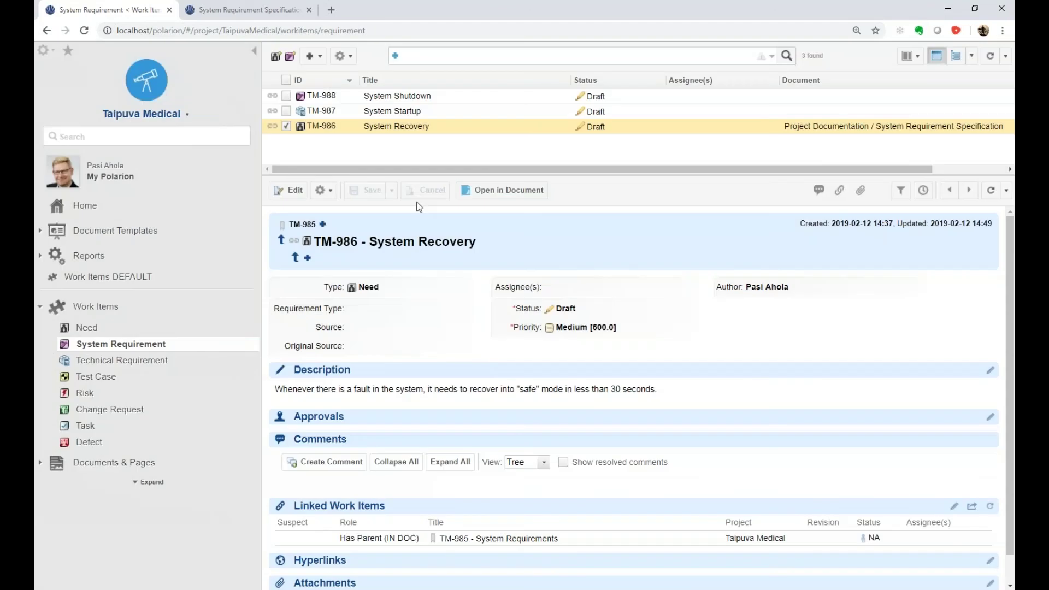
{"action": "left_click", "coordinate": [470, 192]}
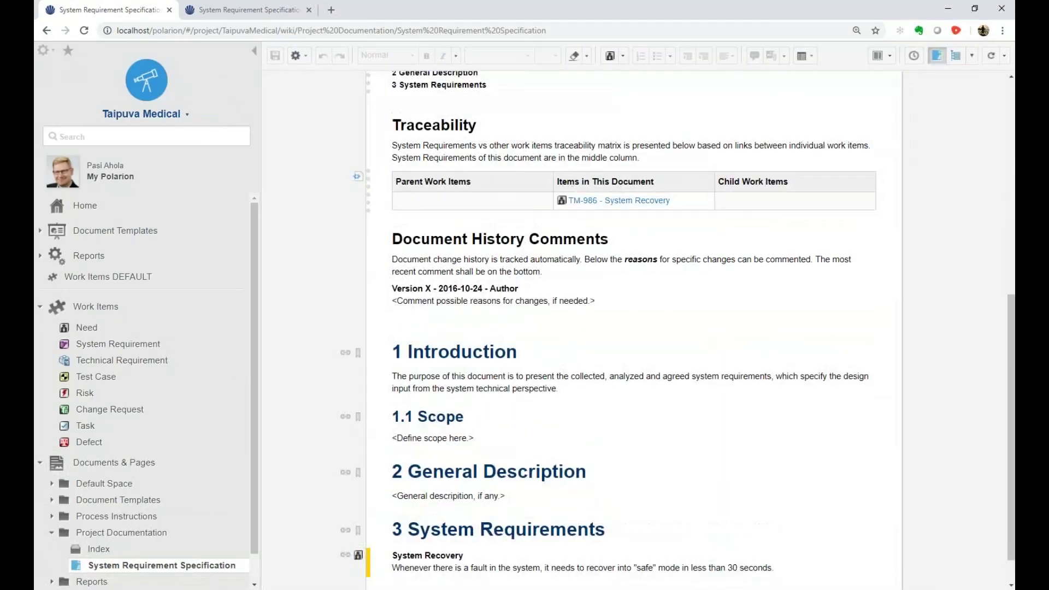
{"action": "scroll", "coordinate": [550, 397], "scroll_direction": "down", "scroll_amount": 1}
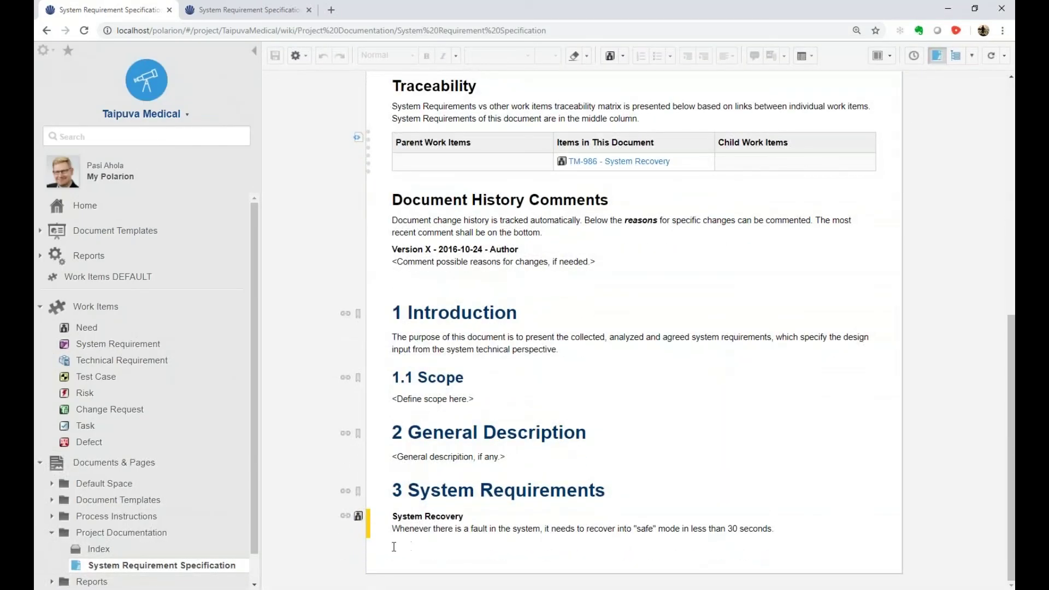